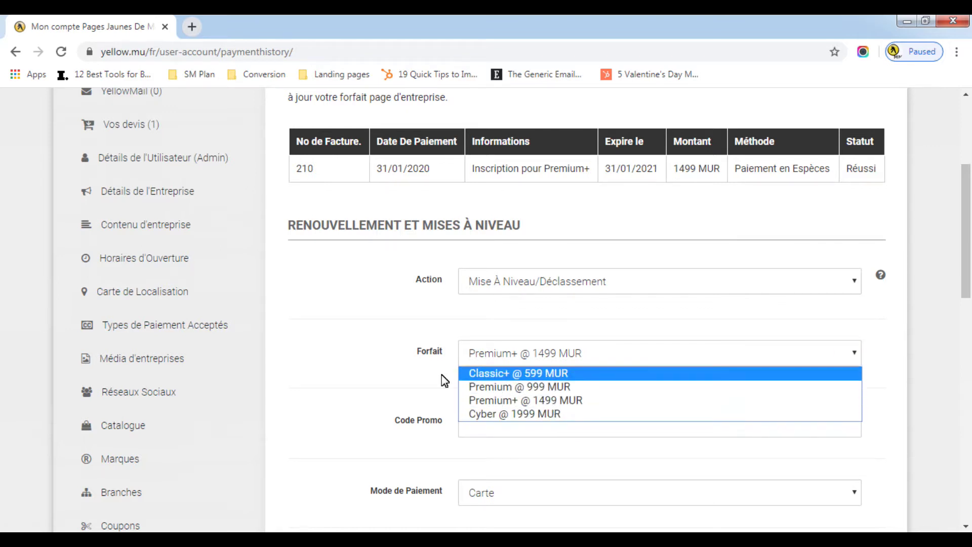
Open the company's Catalogue page and look through the listed products and services.
left_click(338, 368)
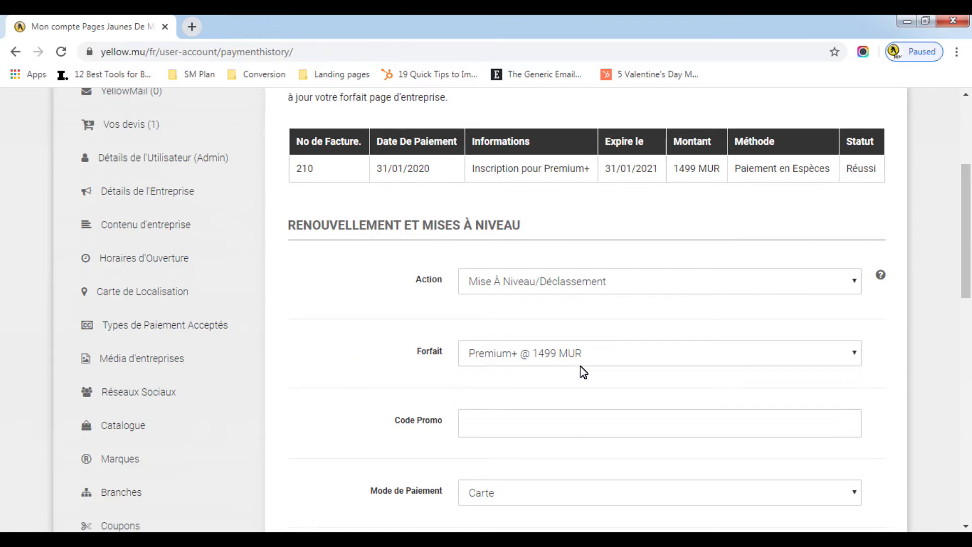
left_click(323, 365)
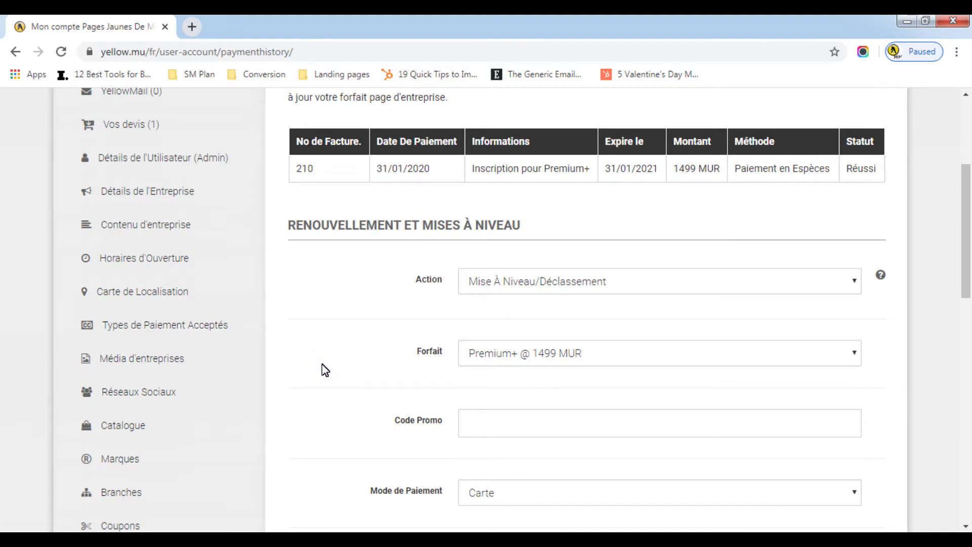
left_click(127, 425)
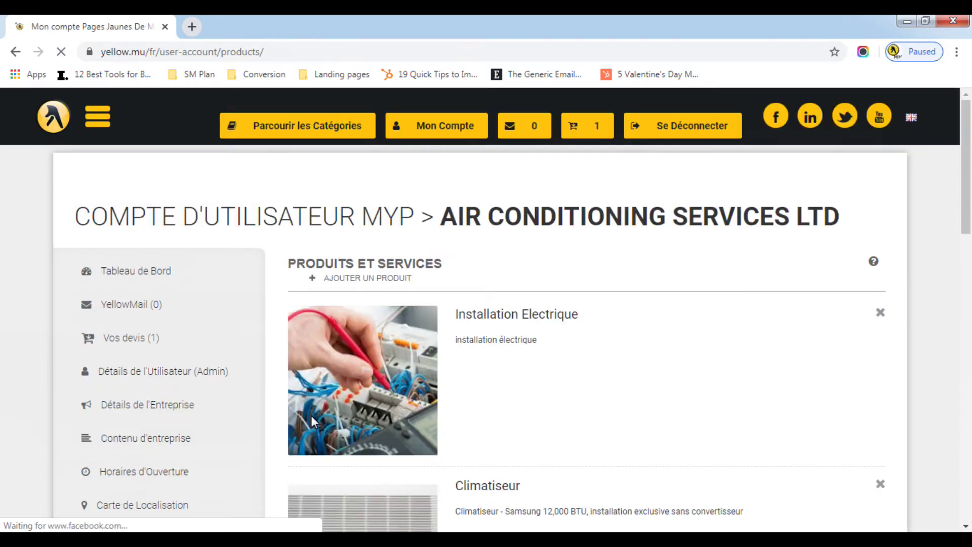
scroll(592, 415, "down", 1)
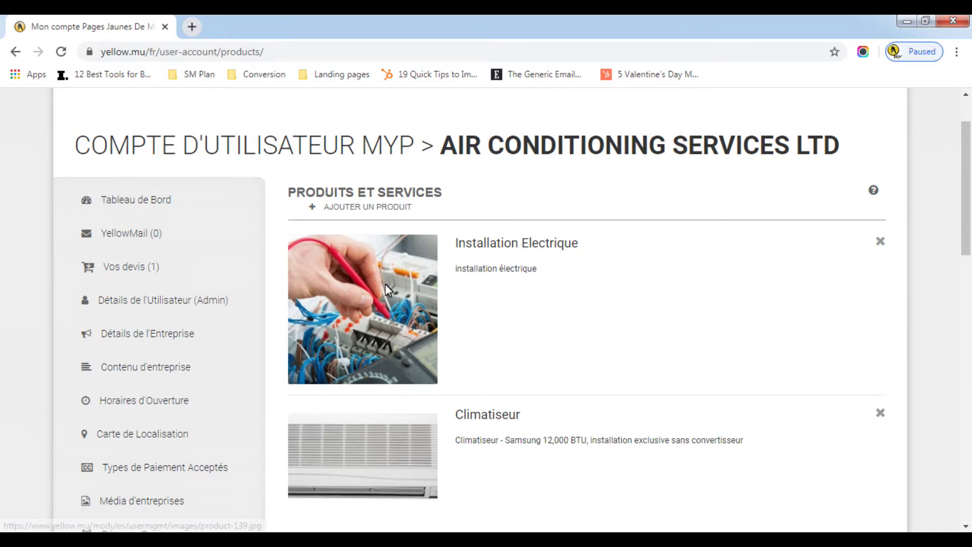
scroll(543, 321, "down", 1)
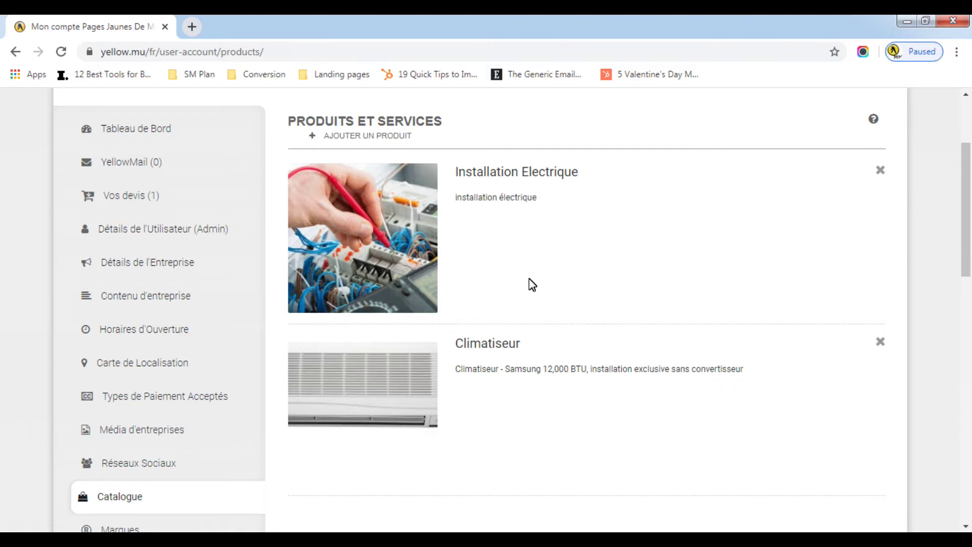
Show the help explanation for adding a product to the catalogue.
scroll(529, 282, "up", 3)
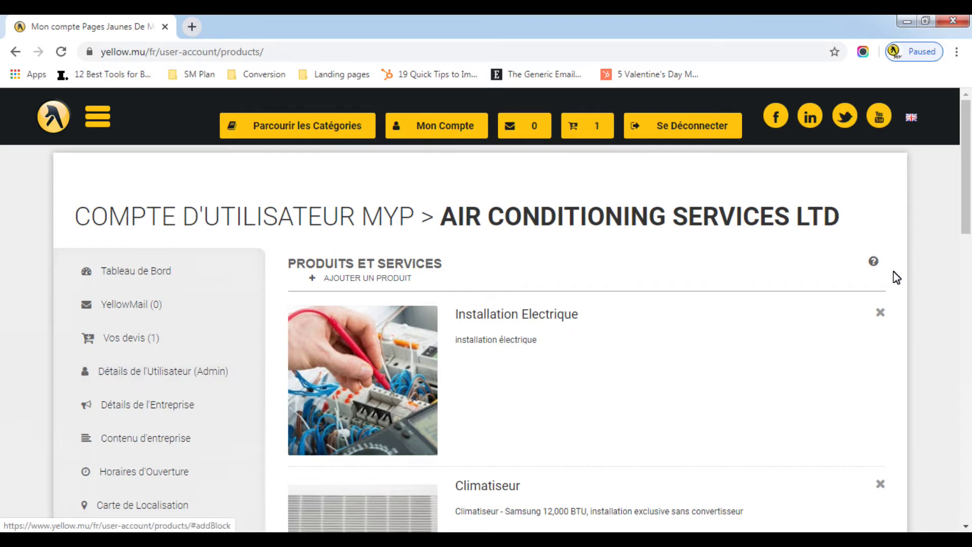
mouse_move(874, 262)
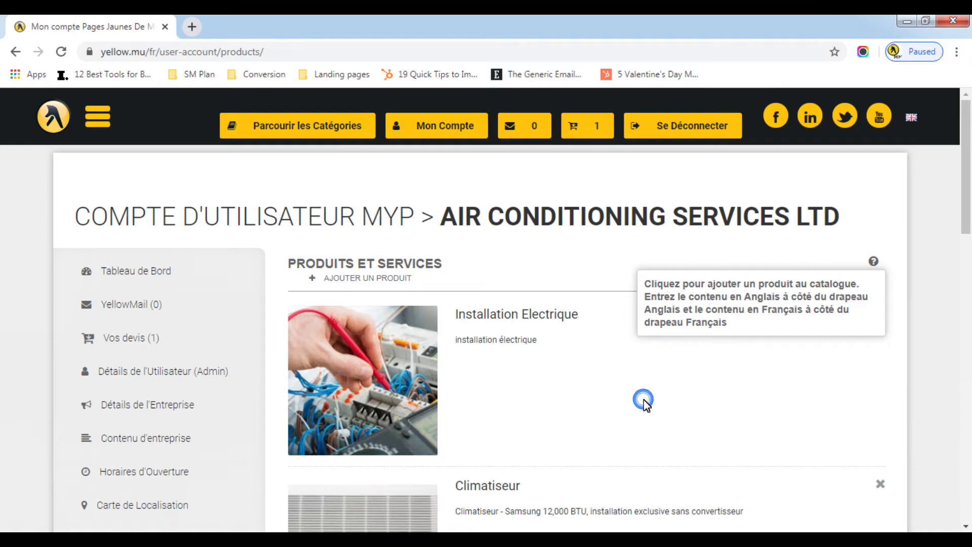
left_click(871, 261)
Open the Marques page to view the brands the company carries.
scroll(208, 375, "down", 5)
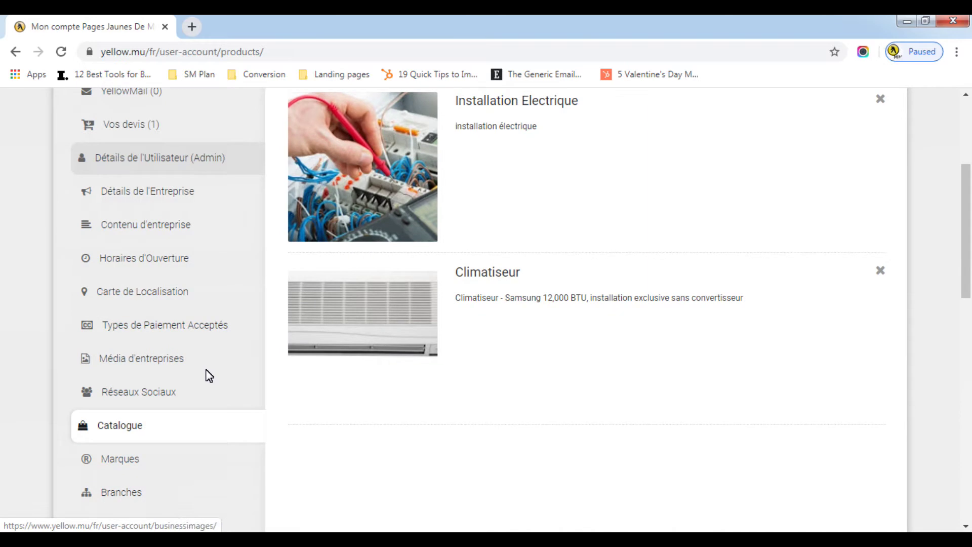
scroll(208, 376, "down", 1)
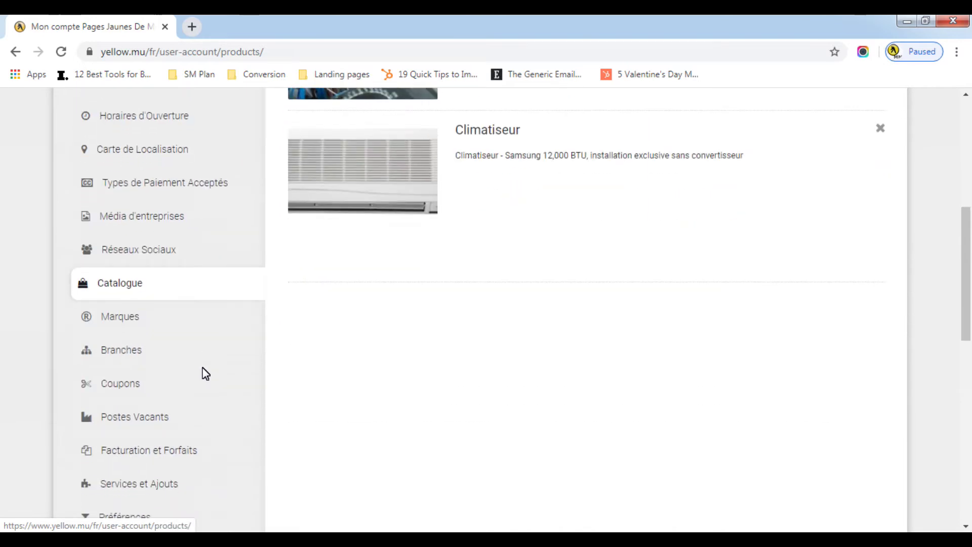
left_click(123, 317)
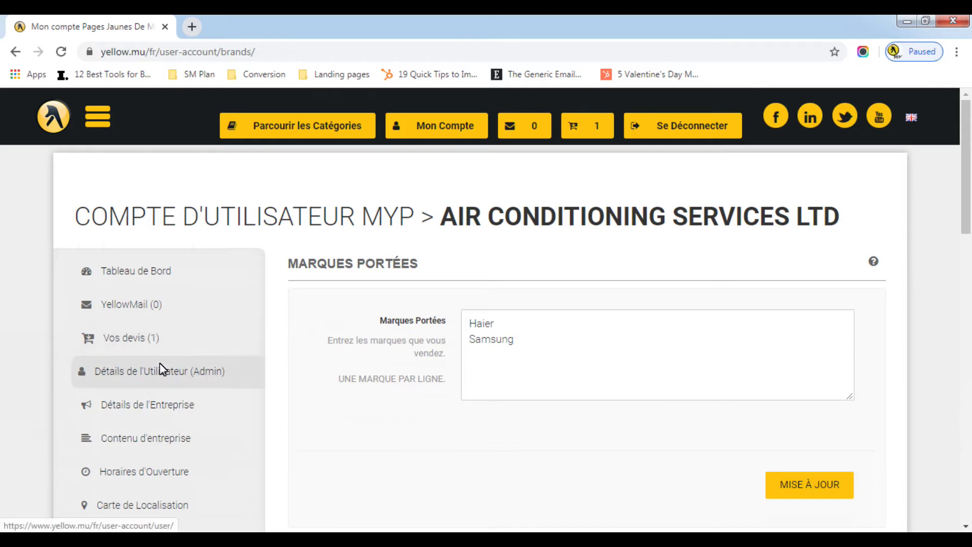
Open the Carte de Localisation page and examine the company's coordinates and map preview.
scroll(159, 363, "down", 2)
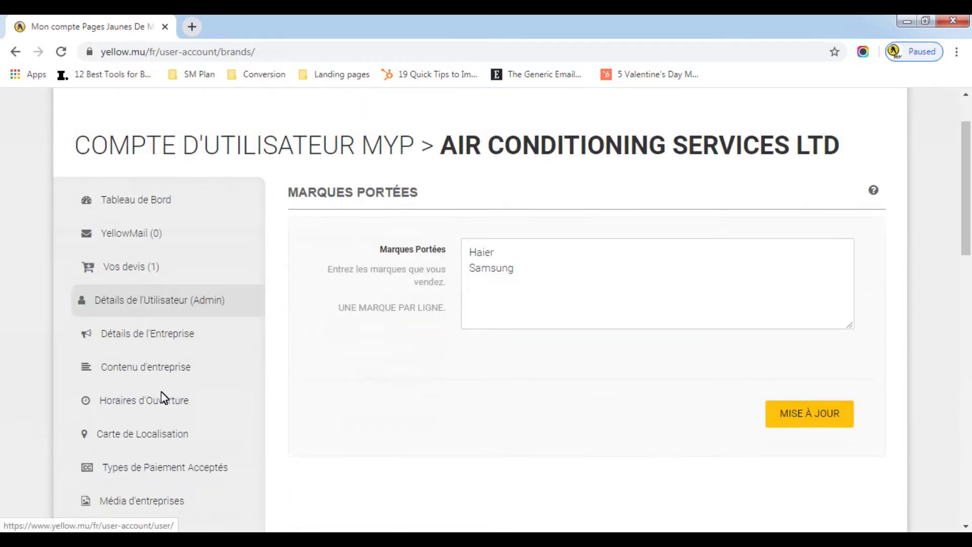
left_click(157, 431)
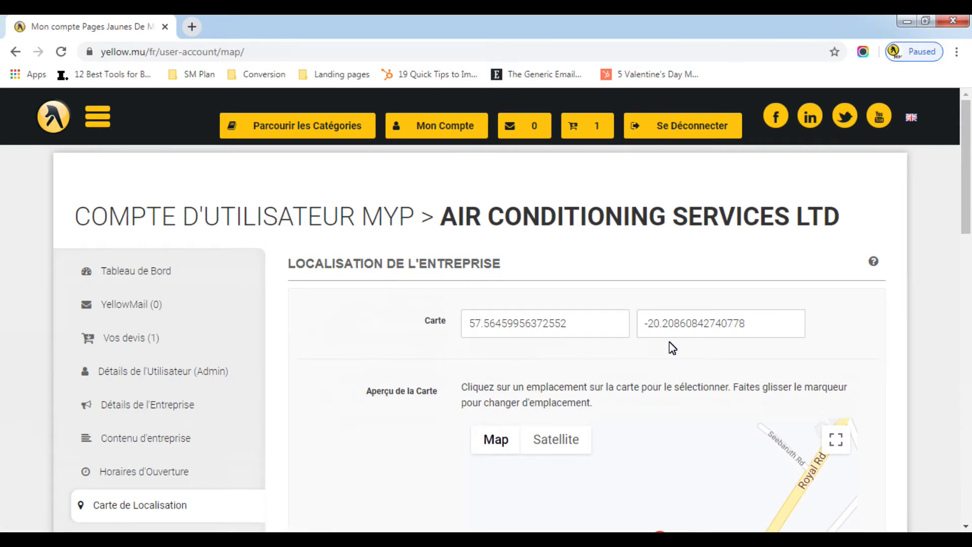
scroll(754, 335, "down", 2)
scroll(753, 336, "down", 3)
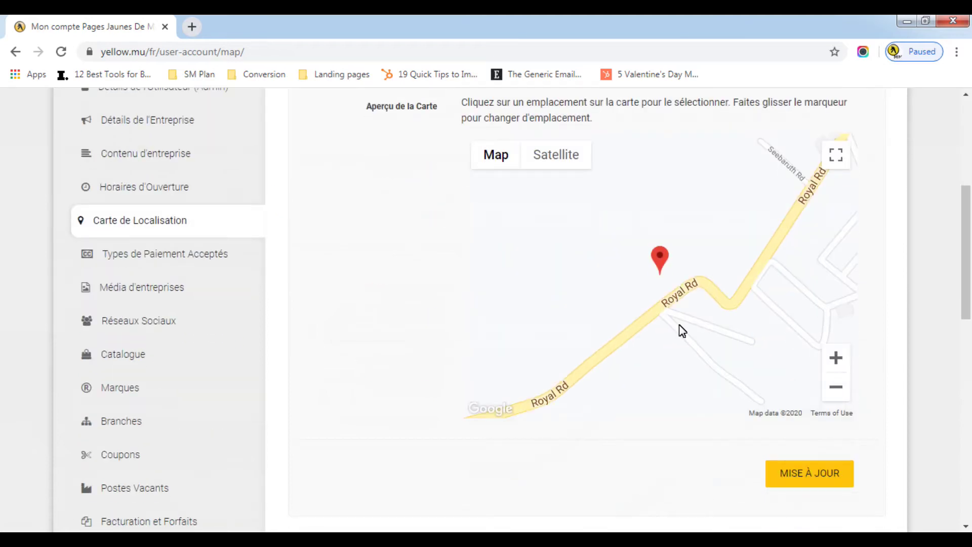
scroll(441, 349, "up", 4)
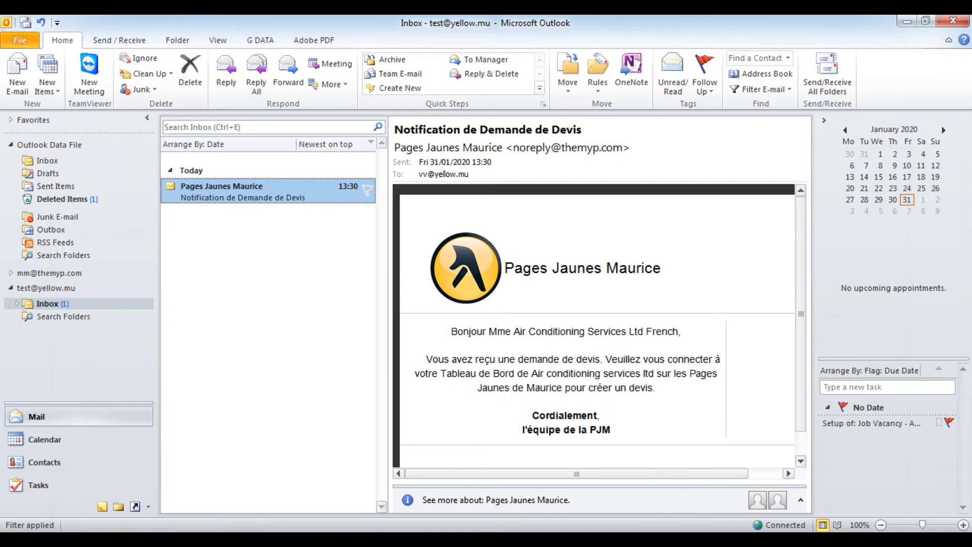
Switch from Outlook to the Chrome window with the Pages Jaunes account and open the Vos devis page.
left_click(196, 540)
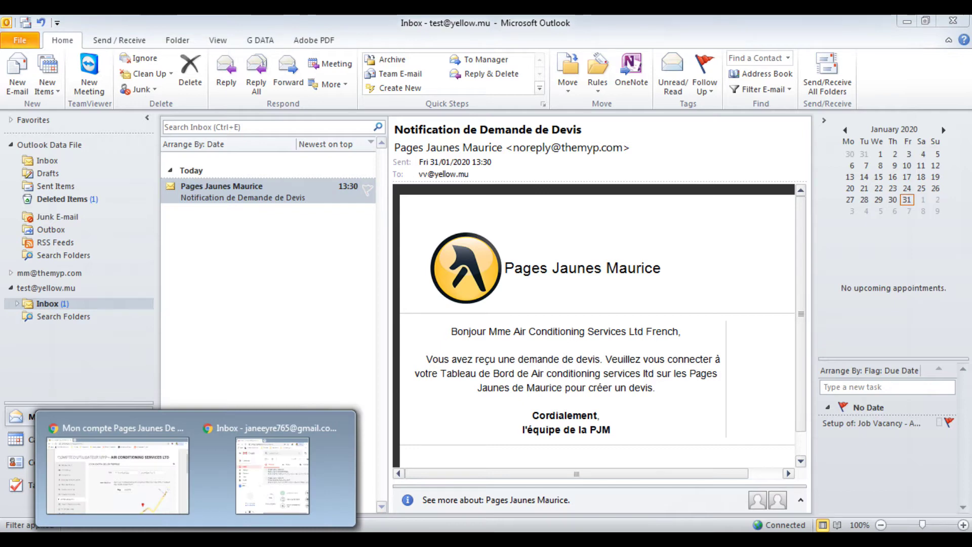
left_click(172, 497)
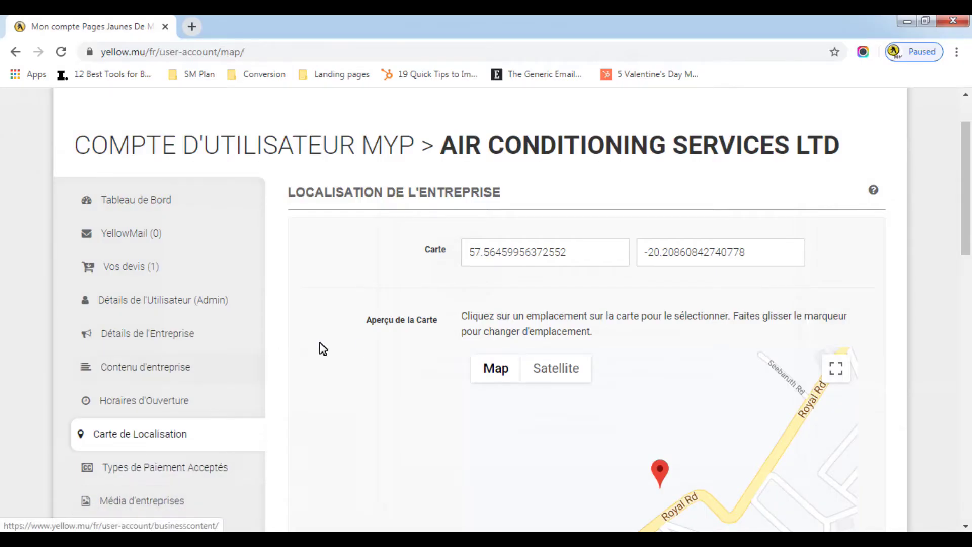
left_click(122, 269)
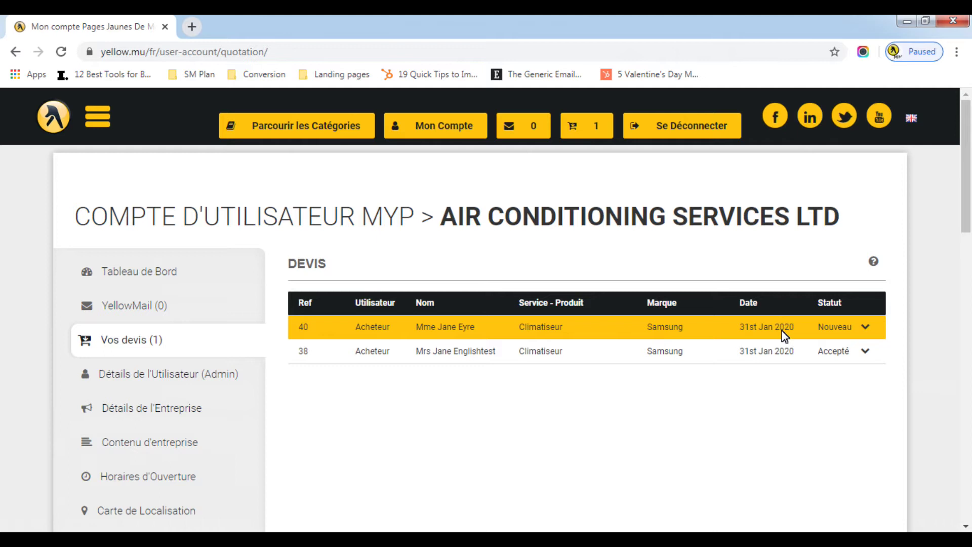
Expand the new quote request for the Samsung Climatiseur and start creating a quote for it.
left_click(865, 329)
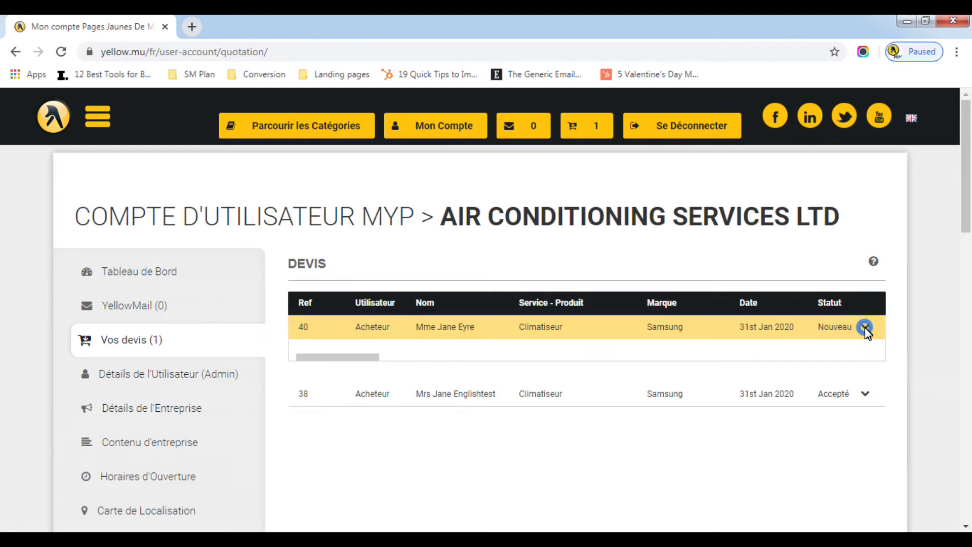
scroll(838, 375, "down", 3)
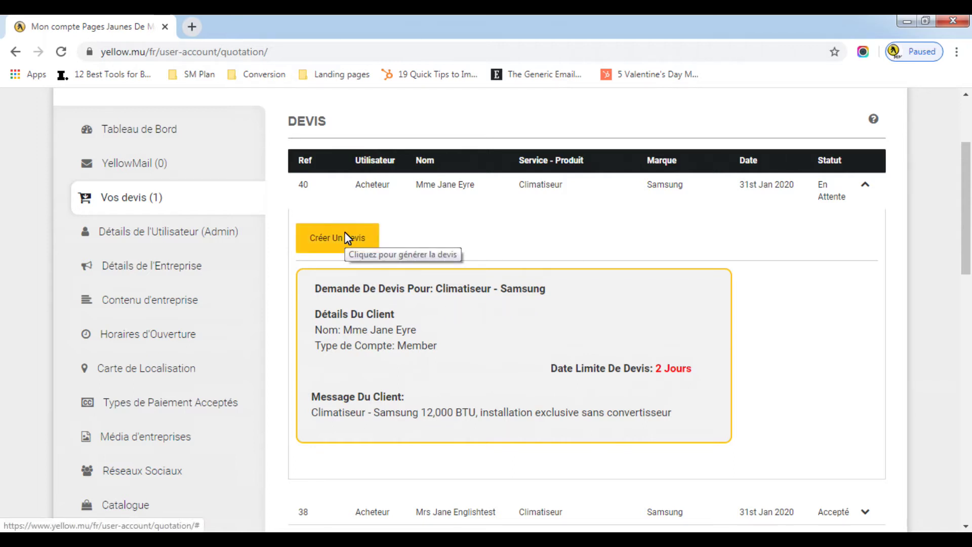
left_click(348, 238)
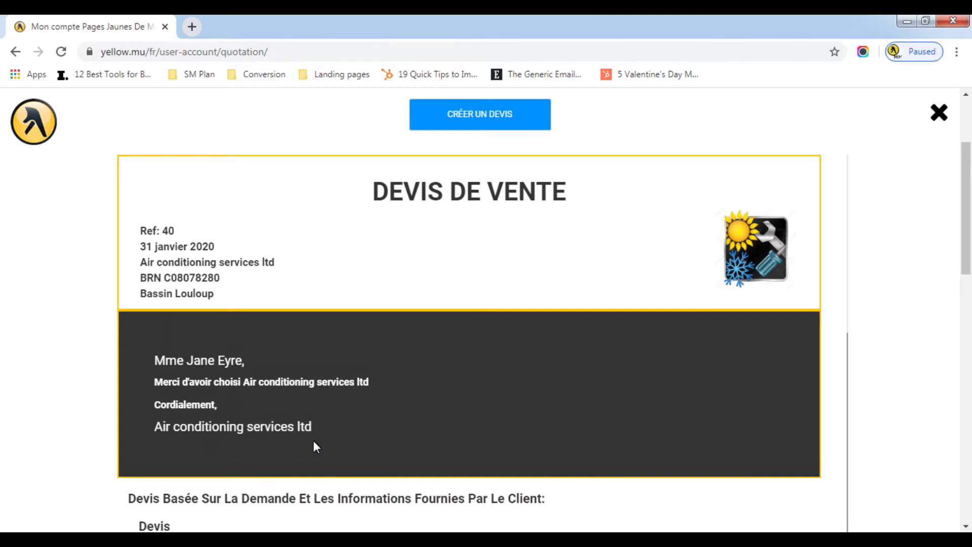
Enter "12, 000 BTU, installation exclusive sans convertisseur" as the quote's product description and "mensuel" as its terms.
scroll(313, 445, "down", 6)
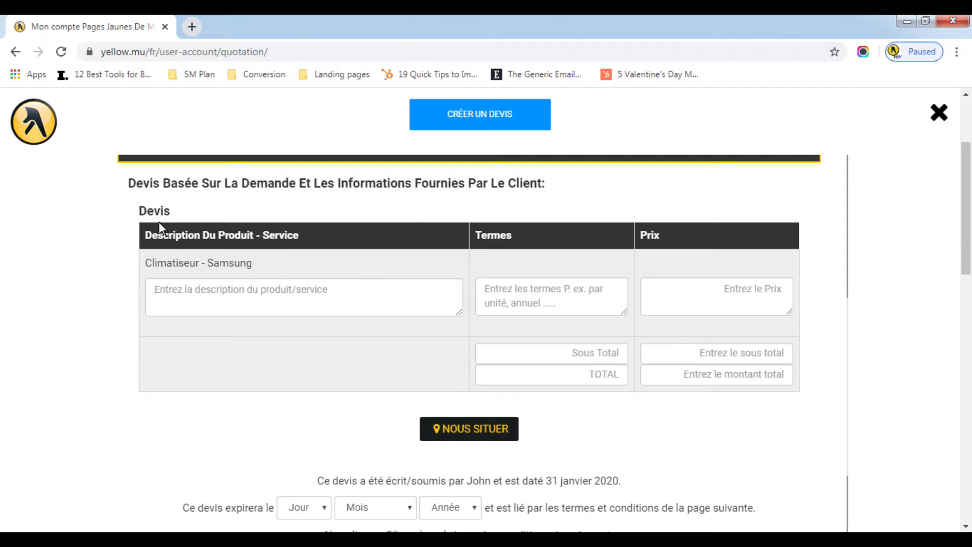
left_click(178, 300)
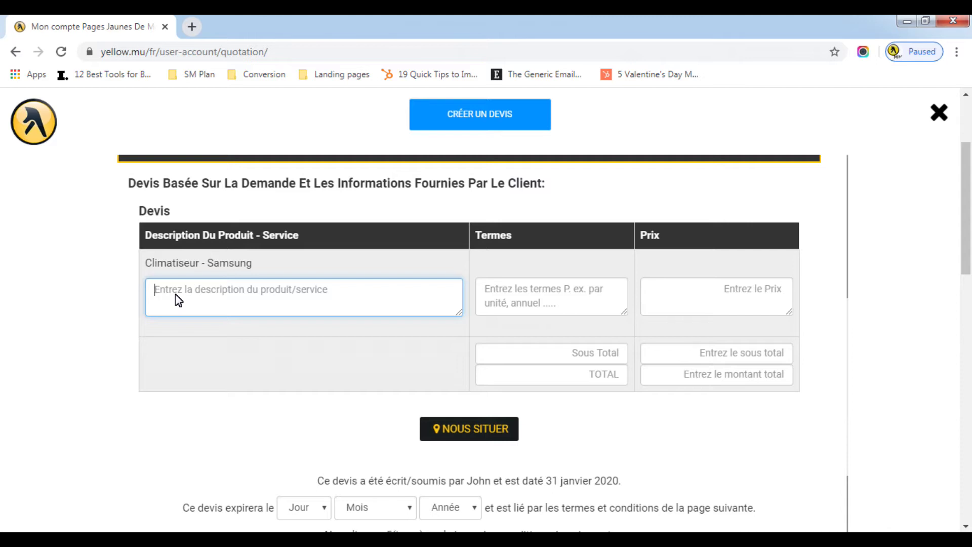
type("12")
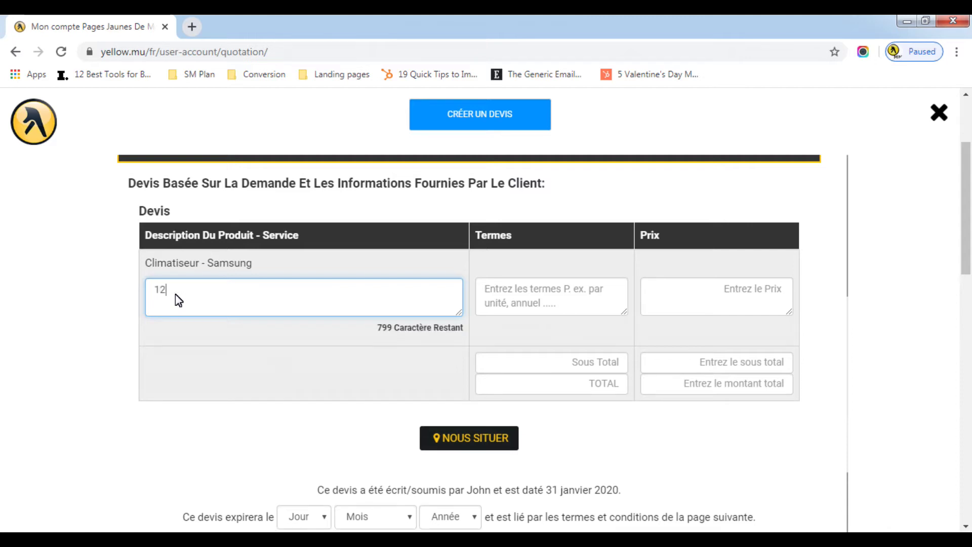
type(", 000 BTU, installation exclusive sans convertisseur")
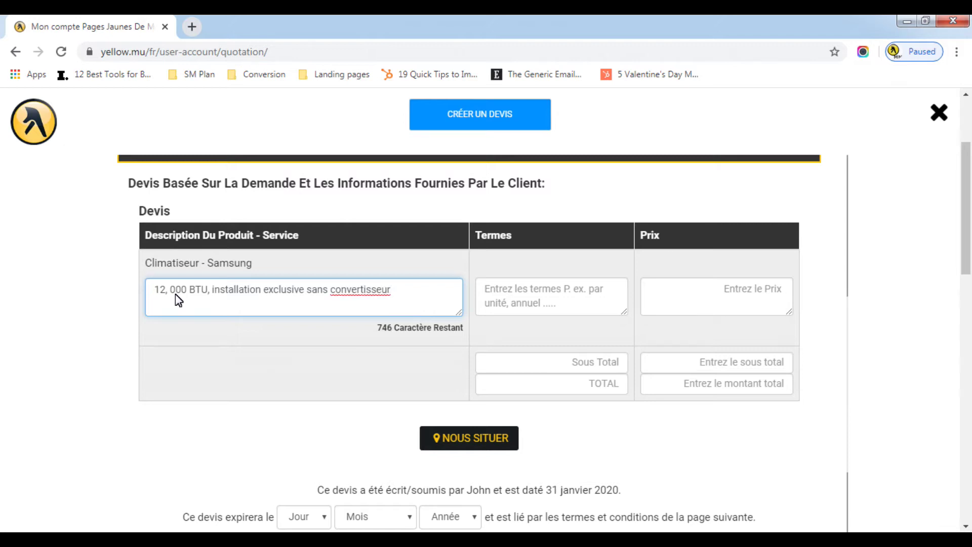
left_click(579, 304)
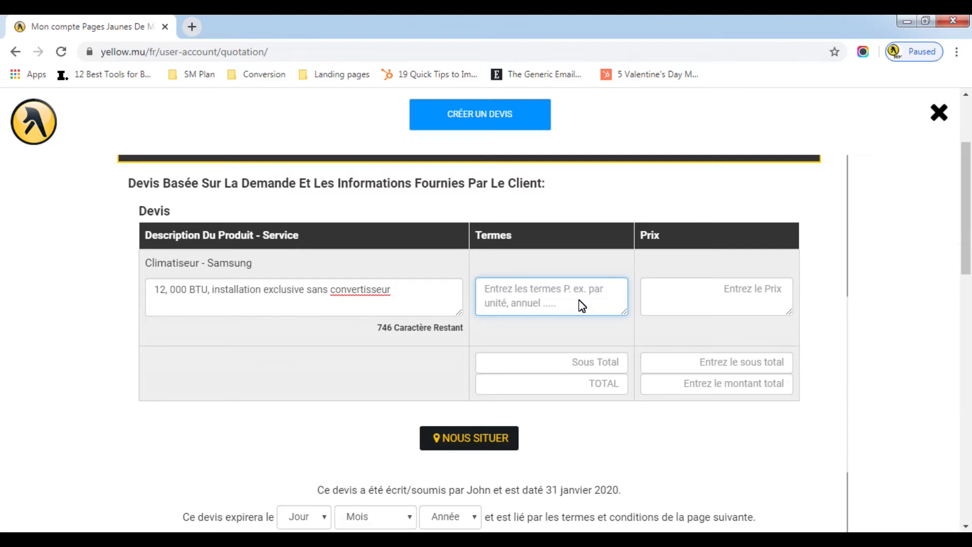
type("mensuel")
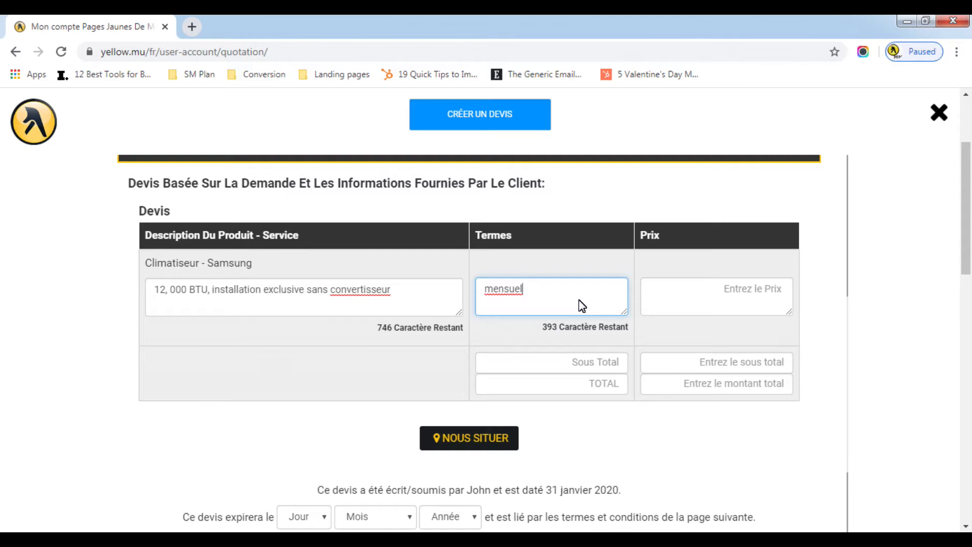
Set the quote's price, subtotal and total amount to 500 each.
left_click(757, 292)
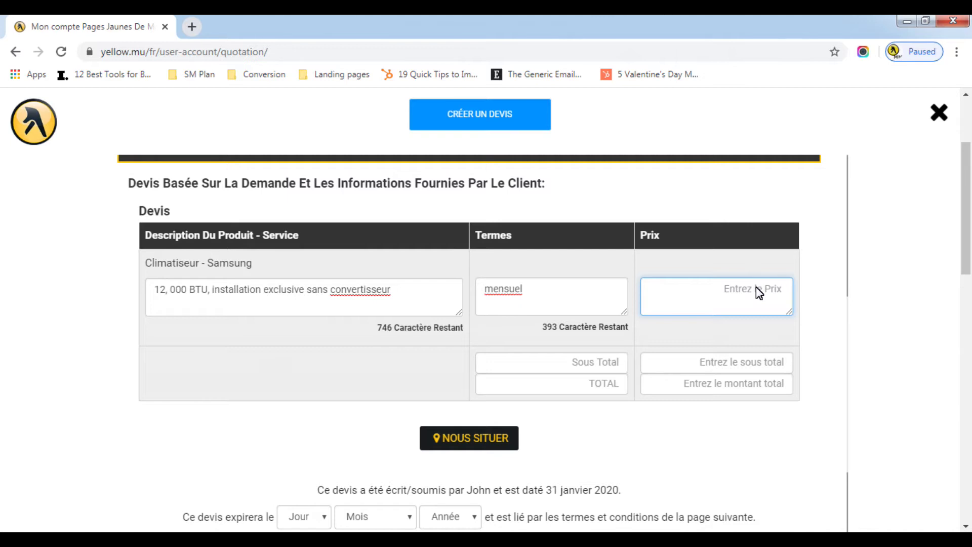
type("500")
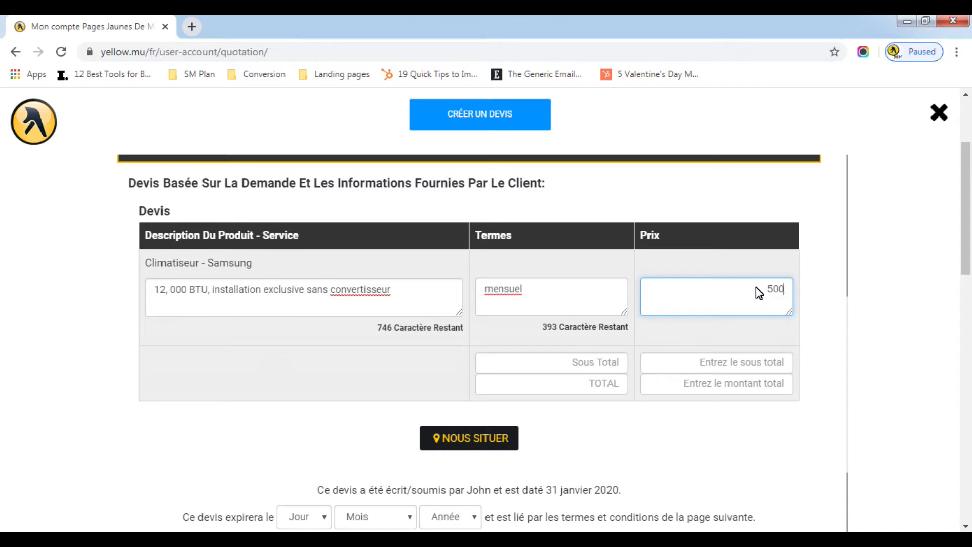
left_click(777, 362)
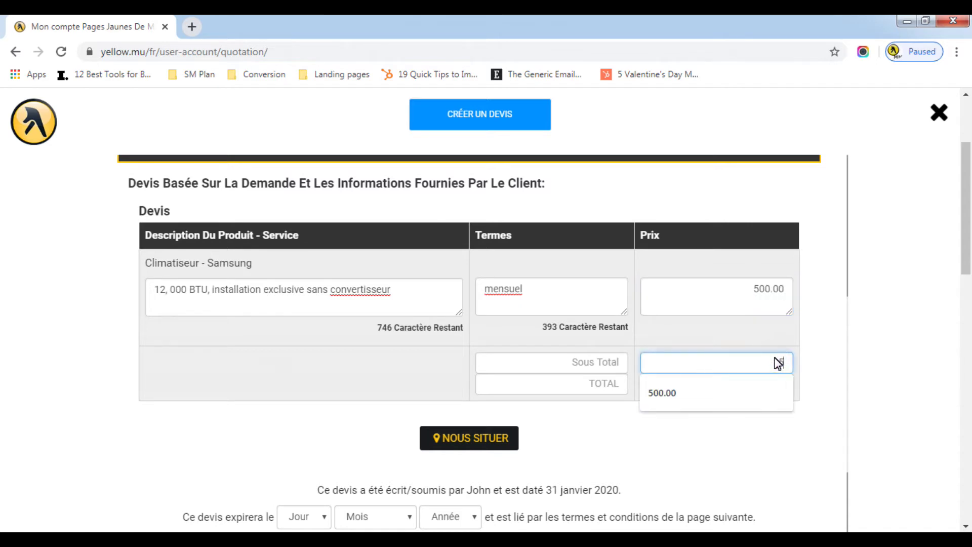
type("500")
left_click(778, 441)
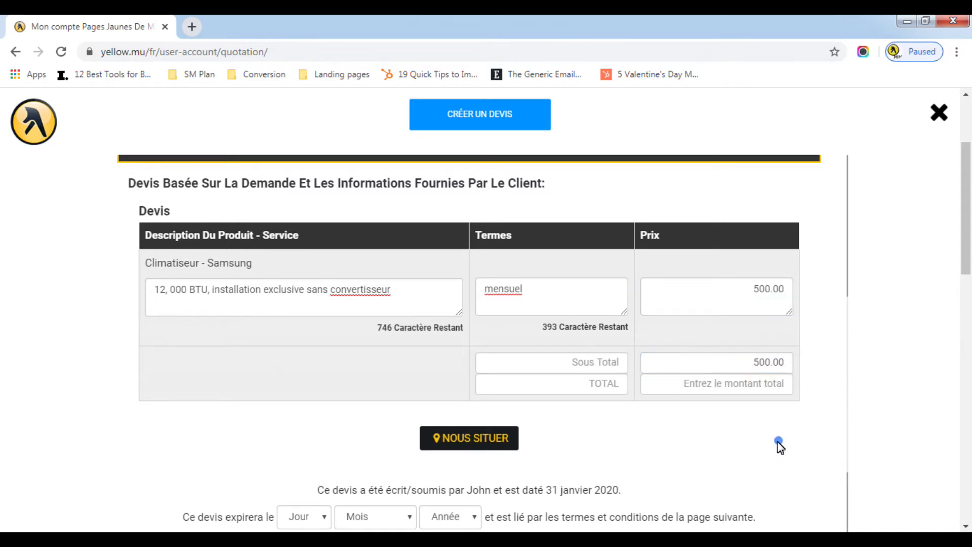
left_click(768, 383)
type("500")
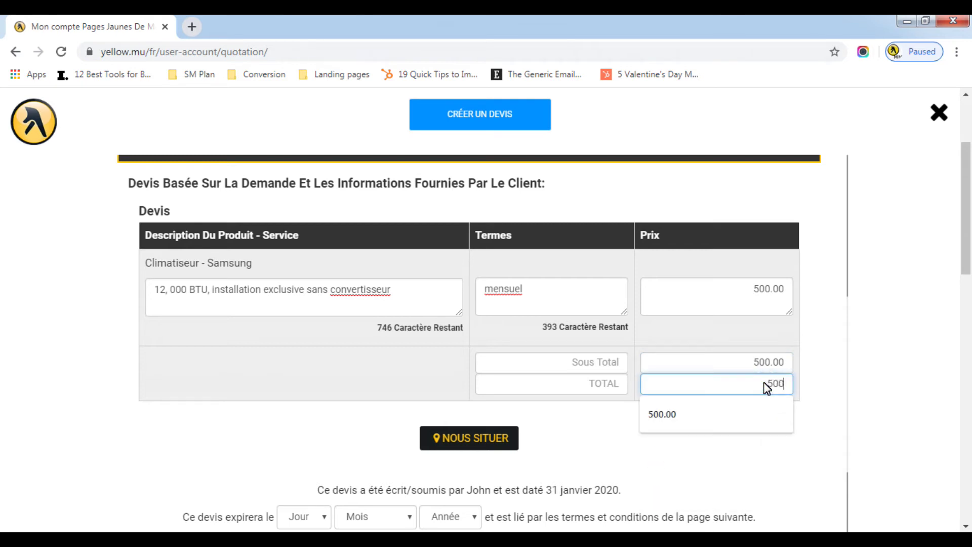
left_click(763, 458)
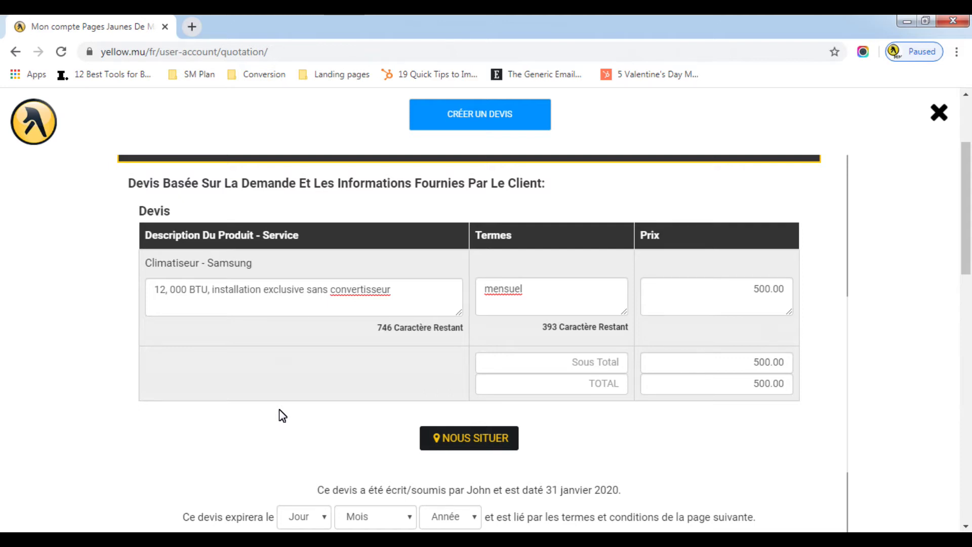
Set the quote's expiry date to 5 Février 2020.
scroll(280, 414, "down", 3)
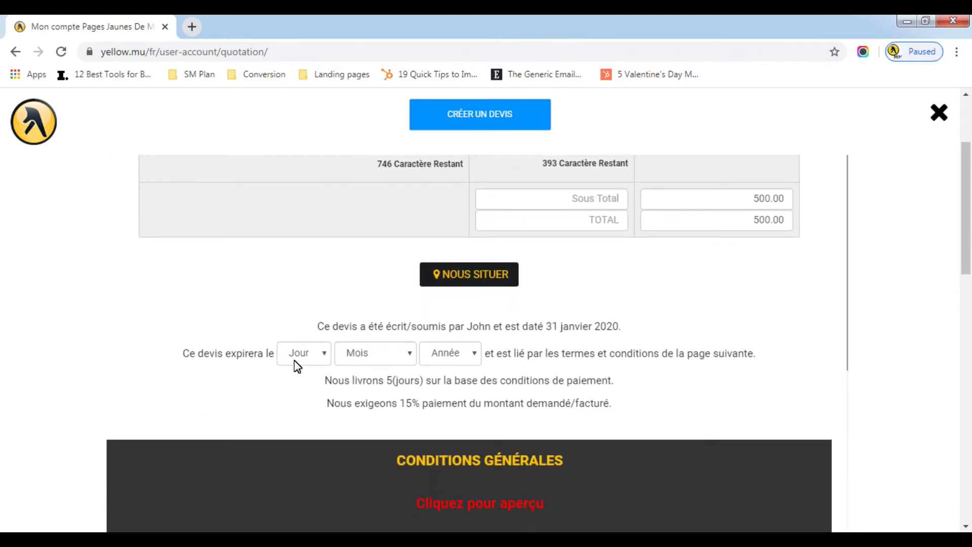
left_click(324, 356)
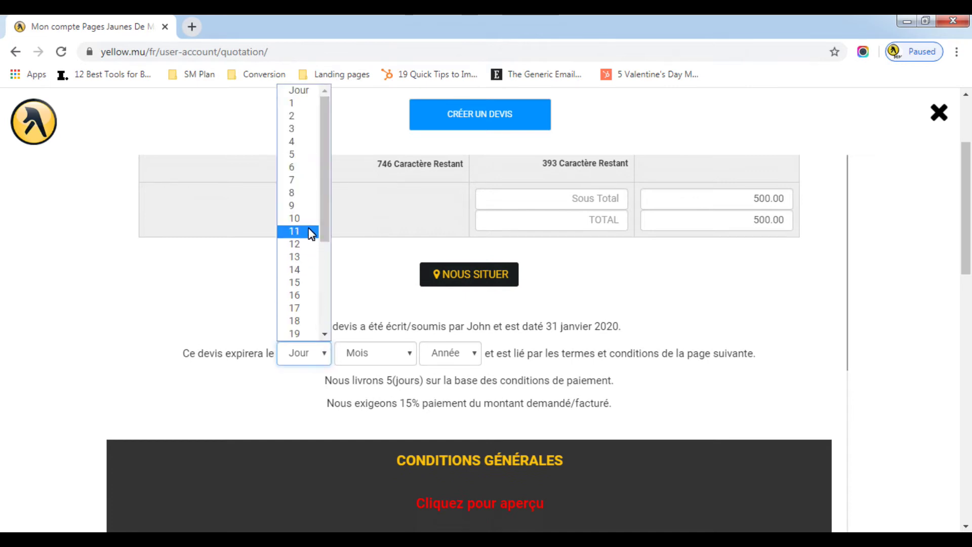
left_click(295, 157)
left_click(409, 355)
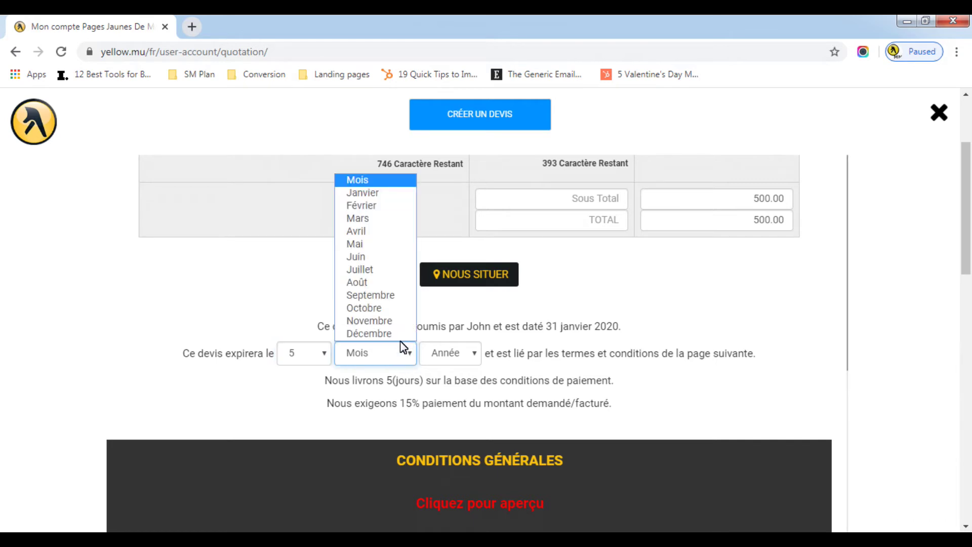
left_click(373, 212)
left_click(474, 354)
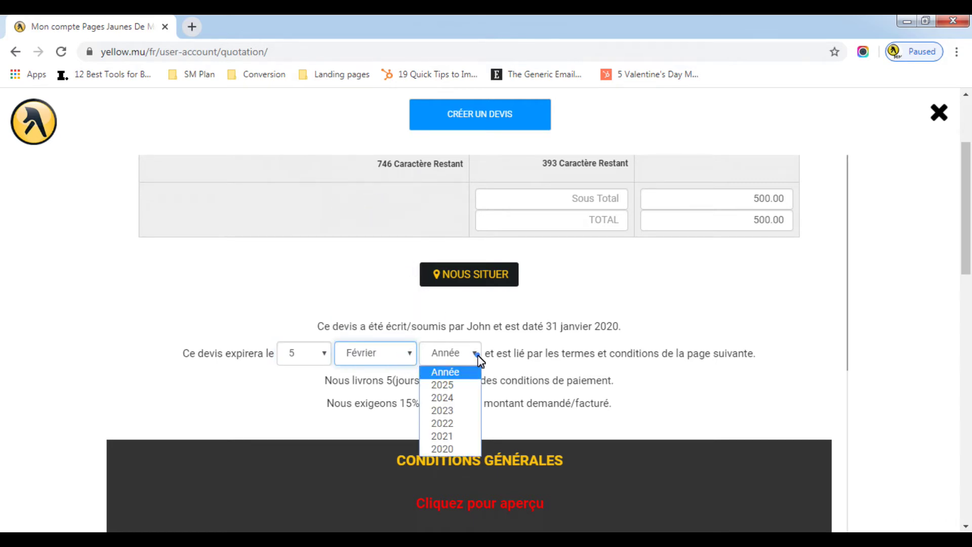
left_click(455, 449)
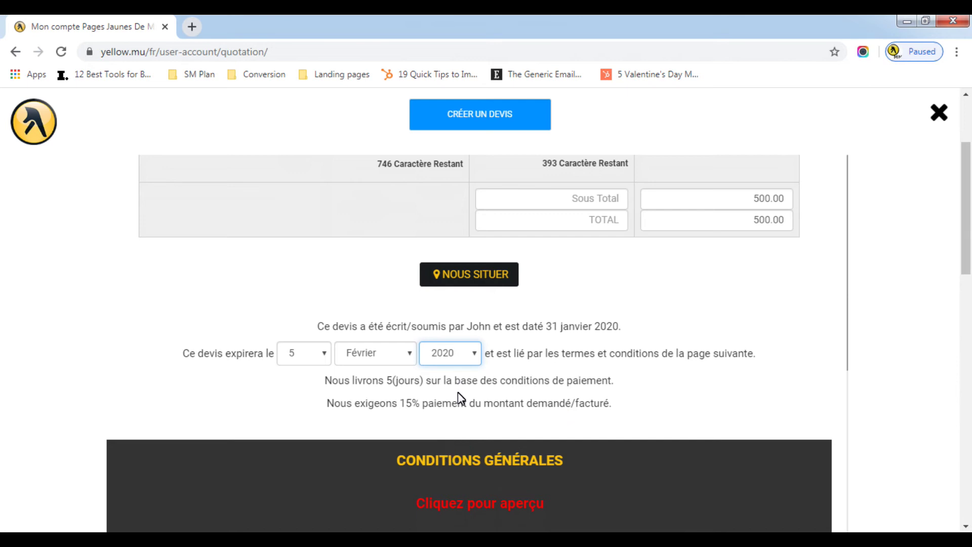
Review the rest of the quote form, generate the quote and confirm its creation.
scroll(588, 401, "down", 10)
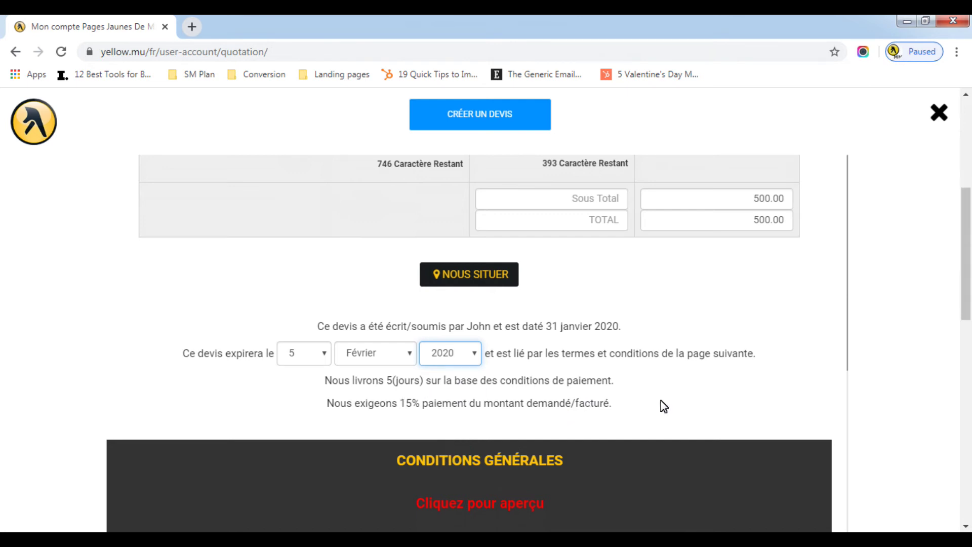
left_click(821, 403)
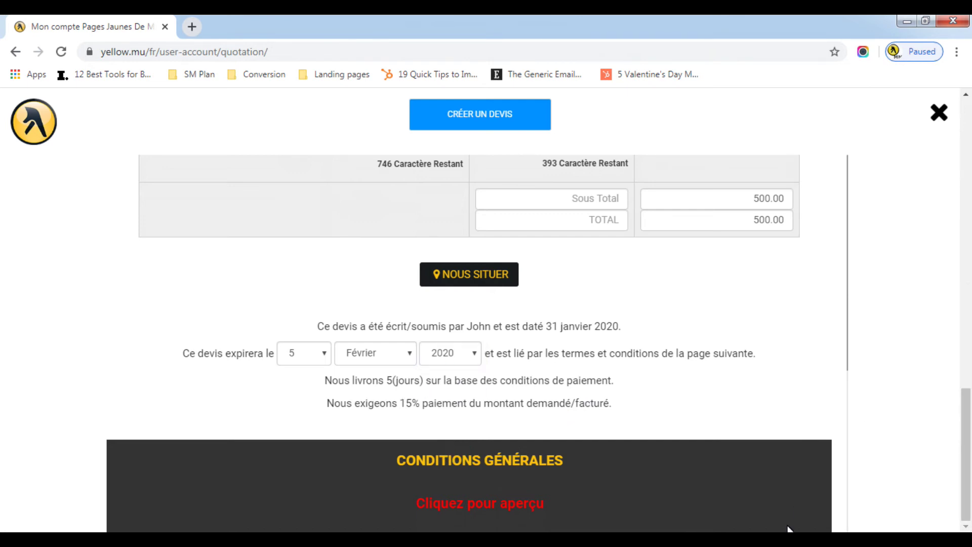
scroll(561, 366, "up", 12)
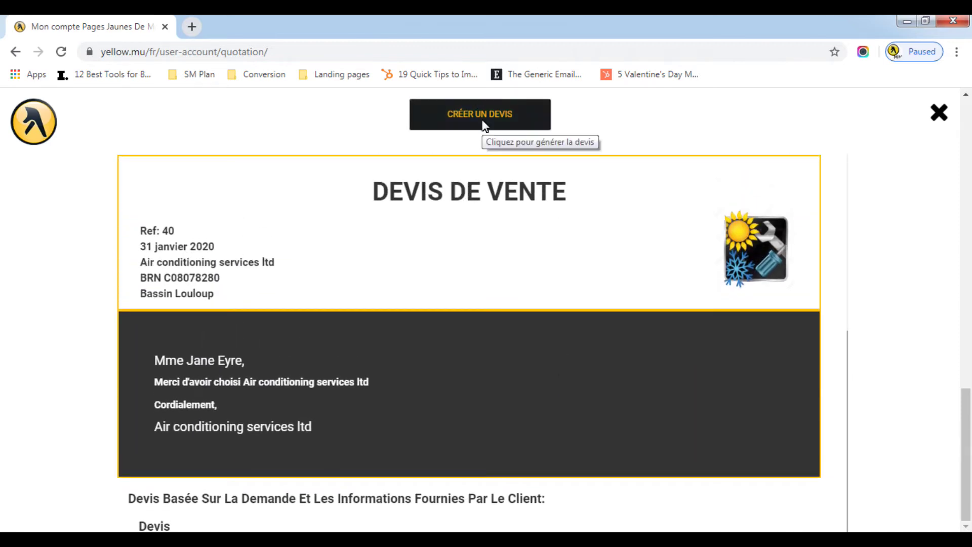
left_click(482, 113)
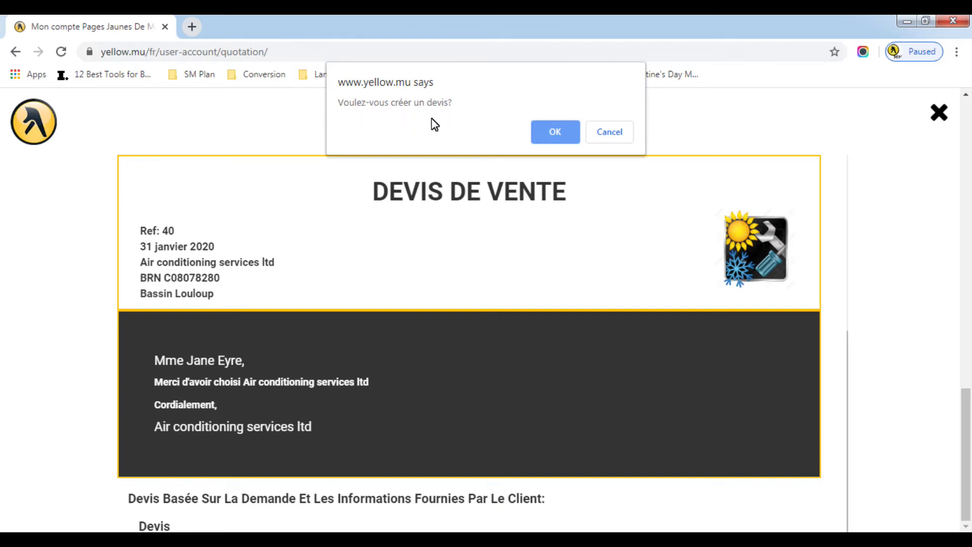
left_click(559, 128)
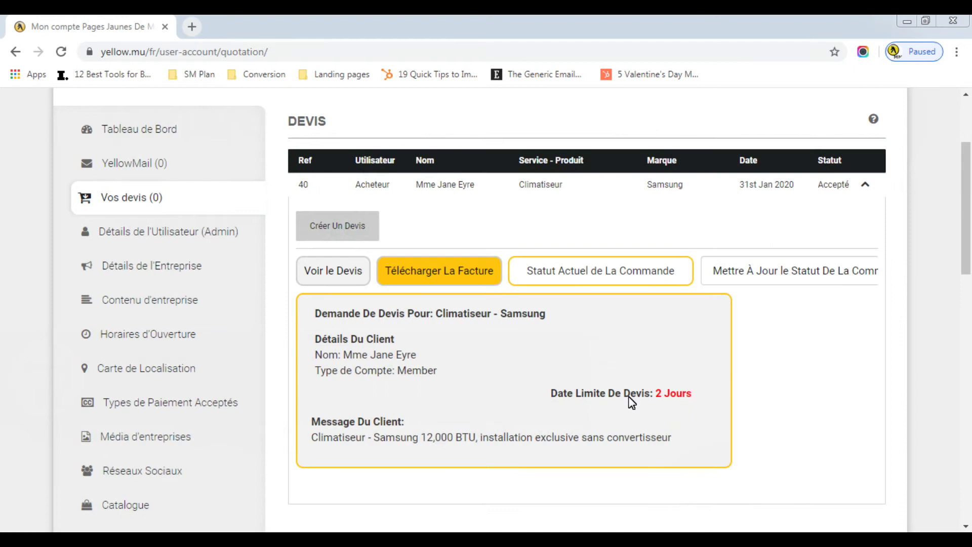
Upload test_invoice_yp_quotation_2020_01_20 (1).pdf from the Documents library as the invoice for the accepted Samsung Climatiseur quote.
left_click(443, 273)
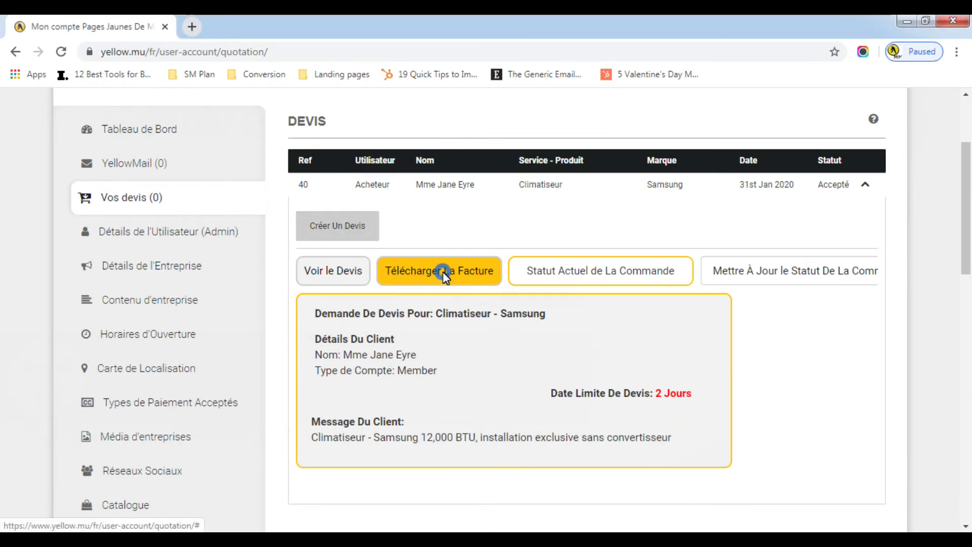
left_click(558, 259)
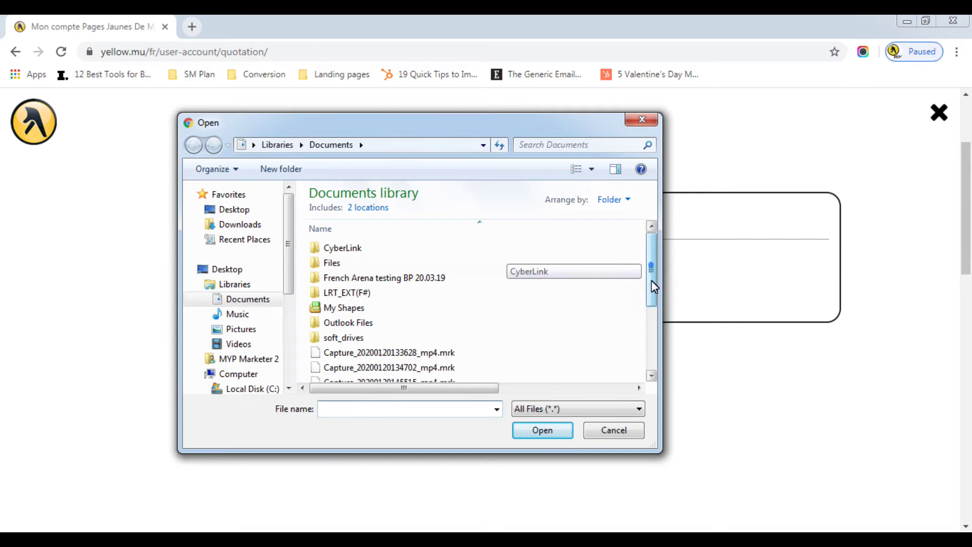
left_click_drag(651, 281, 651, 343)
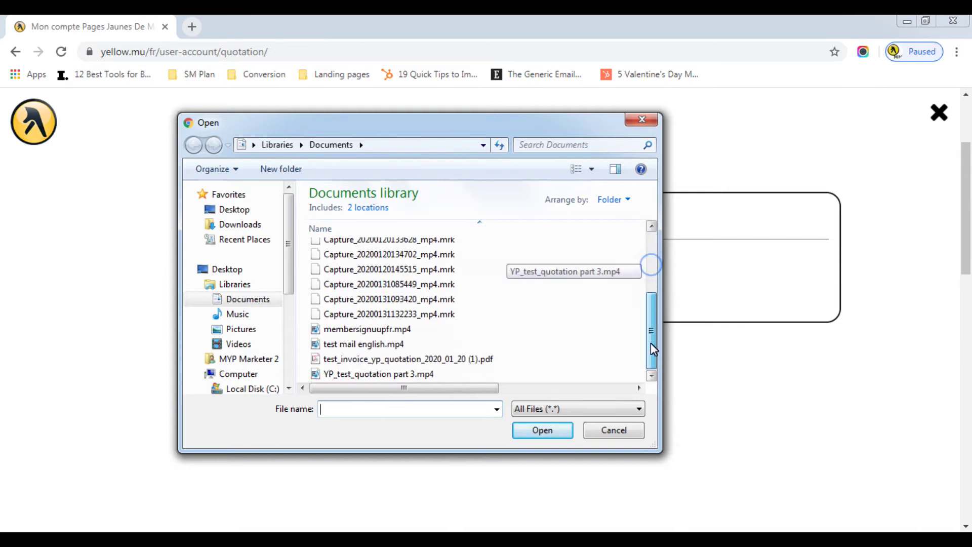
left_click(499, 360)
left_click(538, 431)
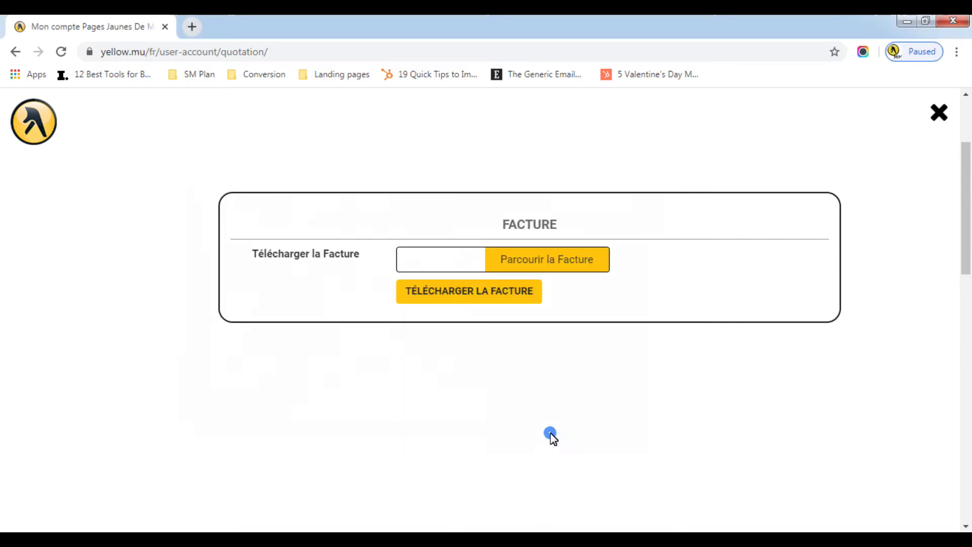
left_click(471, 296)
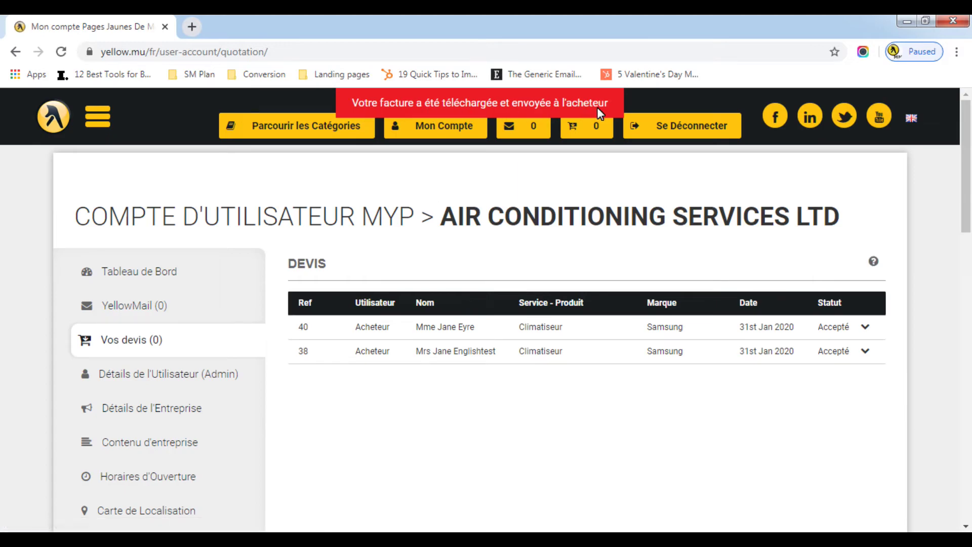
Expand the newest Samsung Climatiseur quote and update its order status to Facturé.
left_click(865, 326)
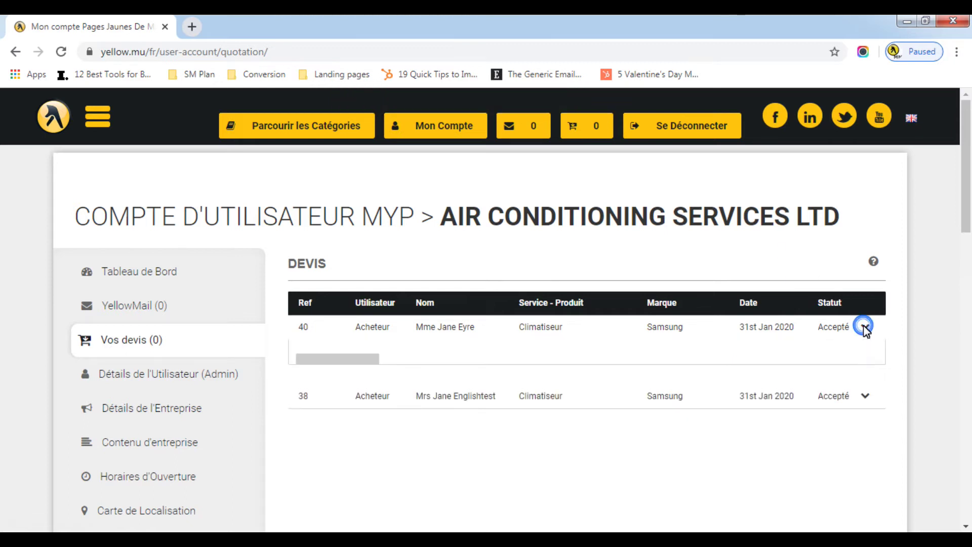
left_click(854, 416)
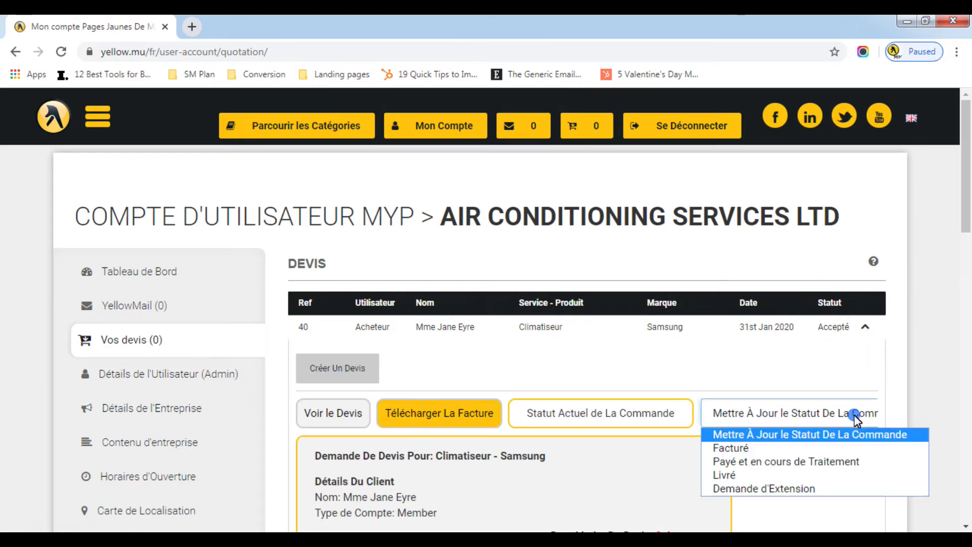
left_click(731, 448)
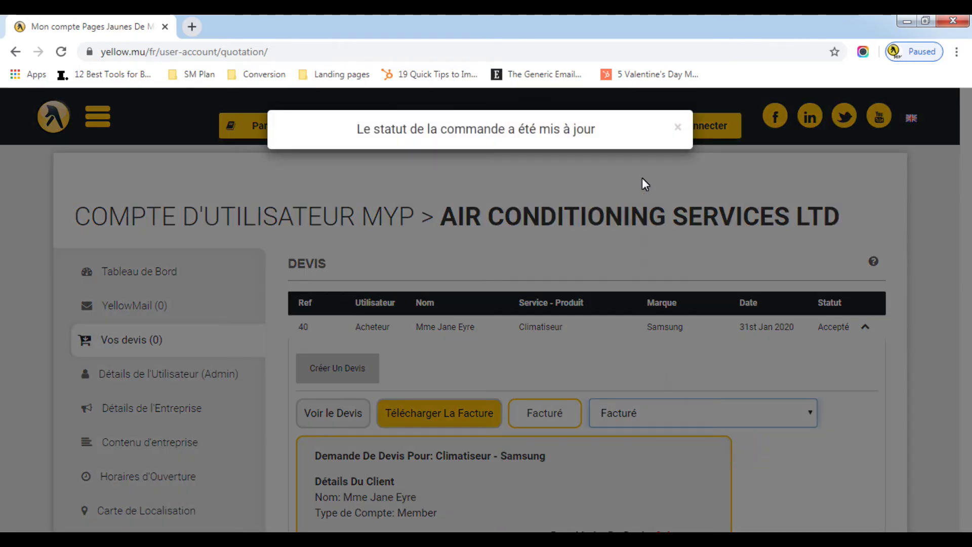
left_click(679, 128)
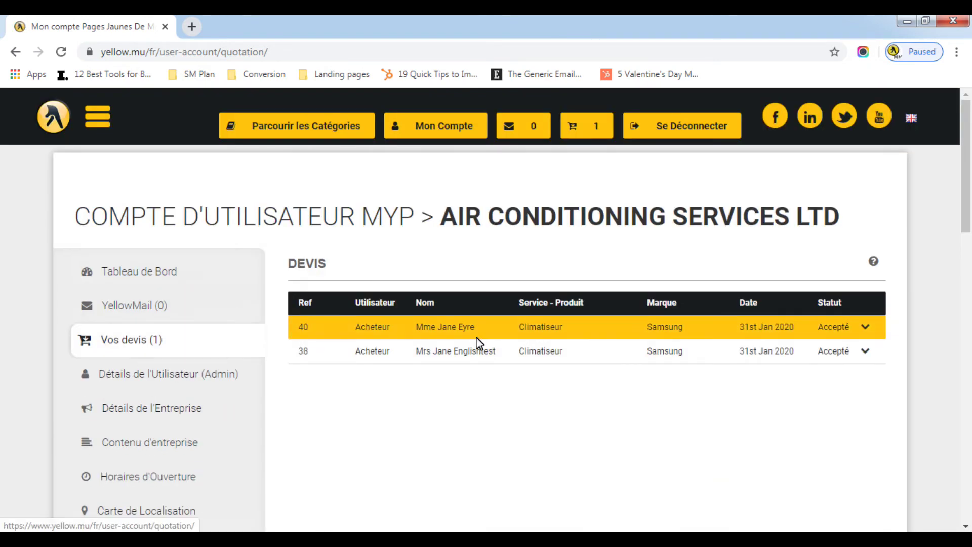
Reopen the highlighted Samsung Climatiseur quote, check its current status and update the order to Payé et en cours de Traitement.
left_click(866, 325)
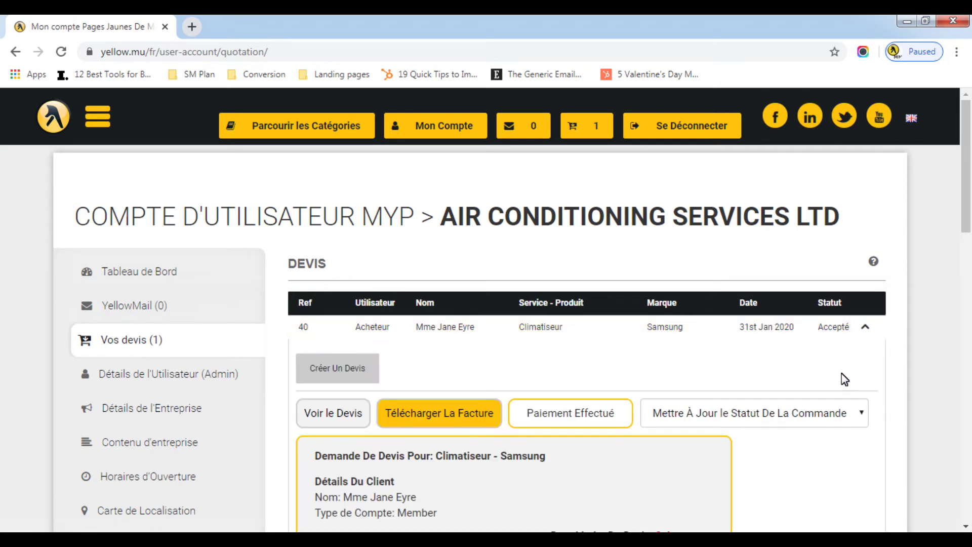
scroll(763, 379, "down", 3)
scroll(763, 379, "up", 3)
scroll(762, 380, "down", 3)
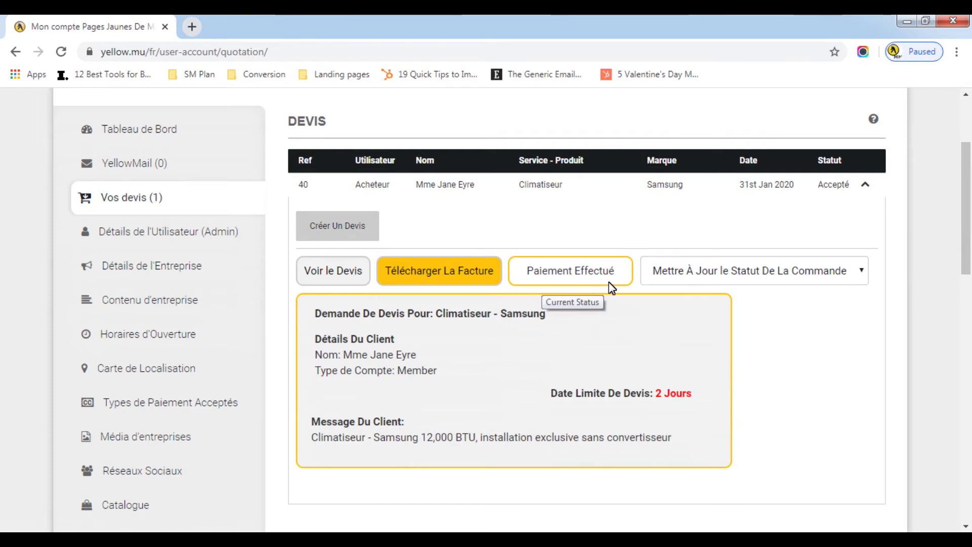
left_click(861, 270)
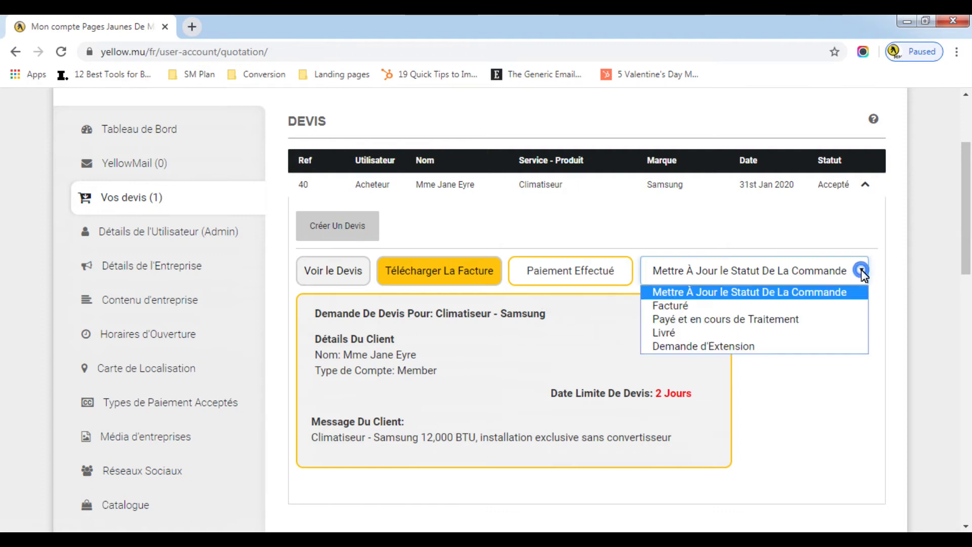
left_click(792, 320)
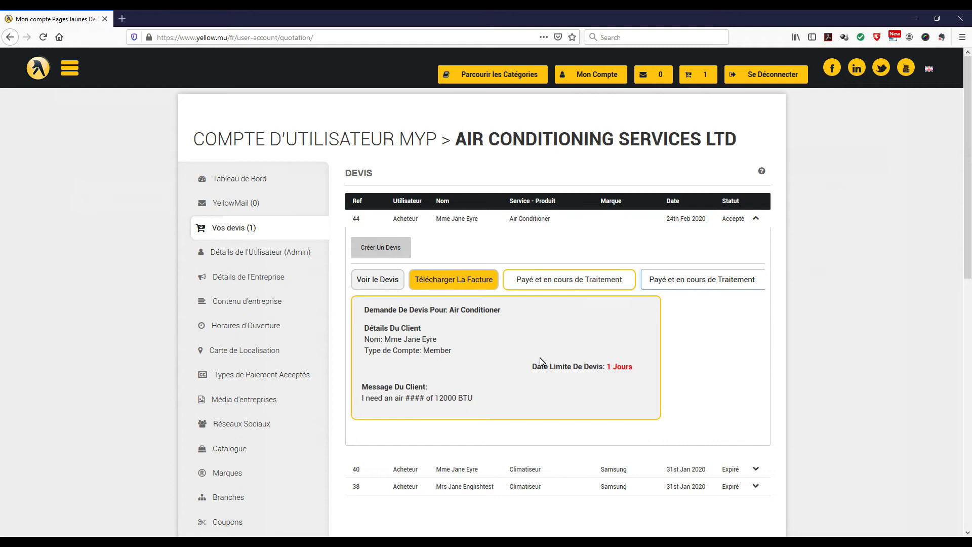
Request an extension for the Air Conditioner order with Demande d'Extension and mark the order as Livré.
left_click(695, 285)
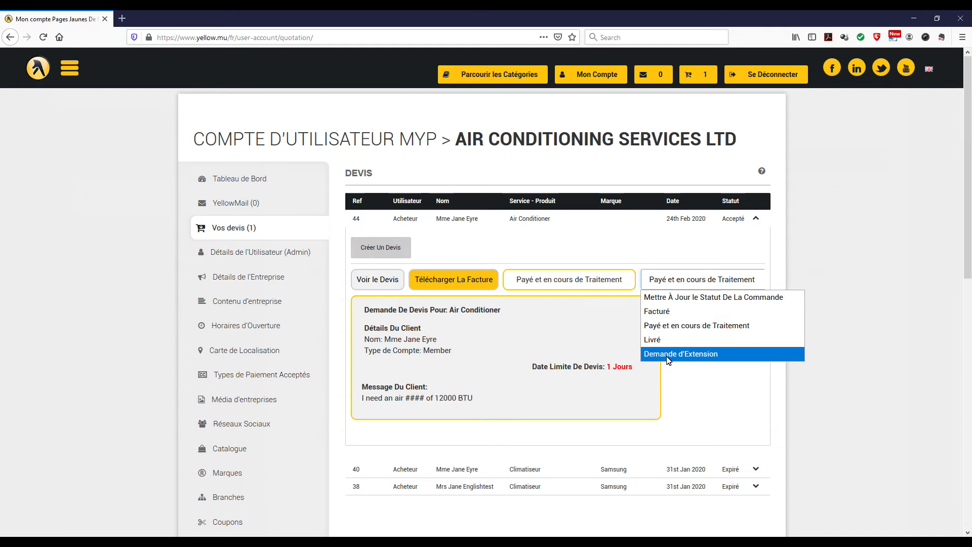
left_click(706, 355)
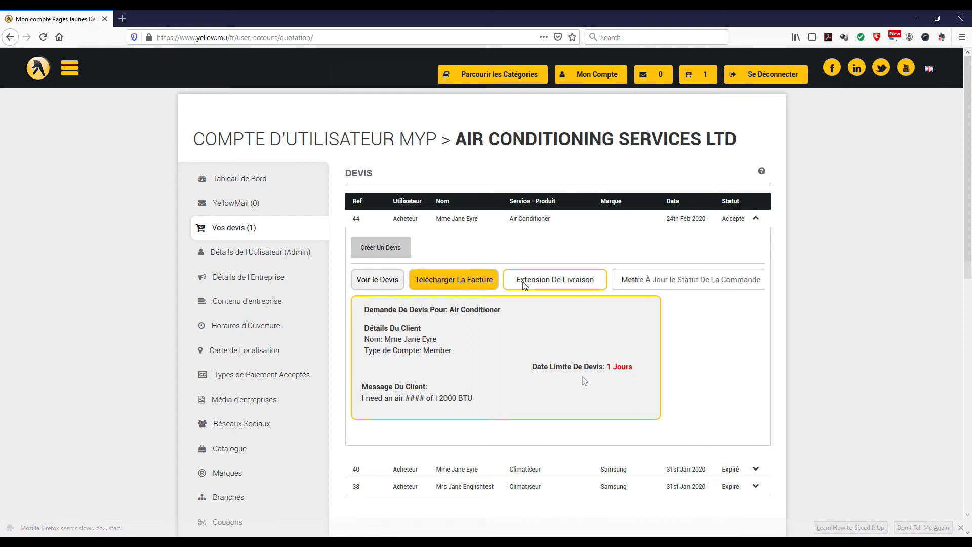
left_click(715, 282)
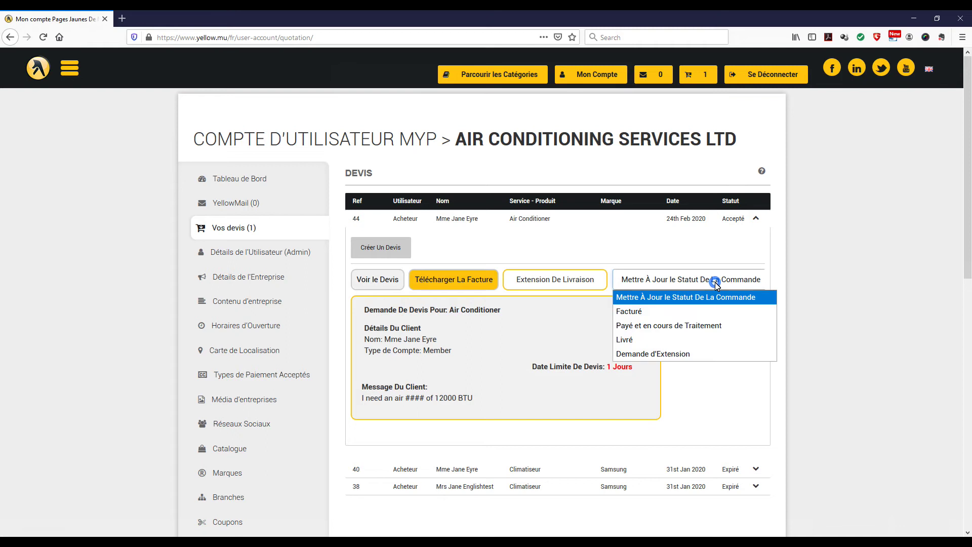
left_click(626, 340)
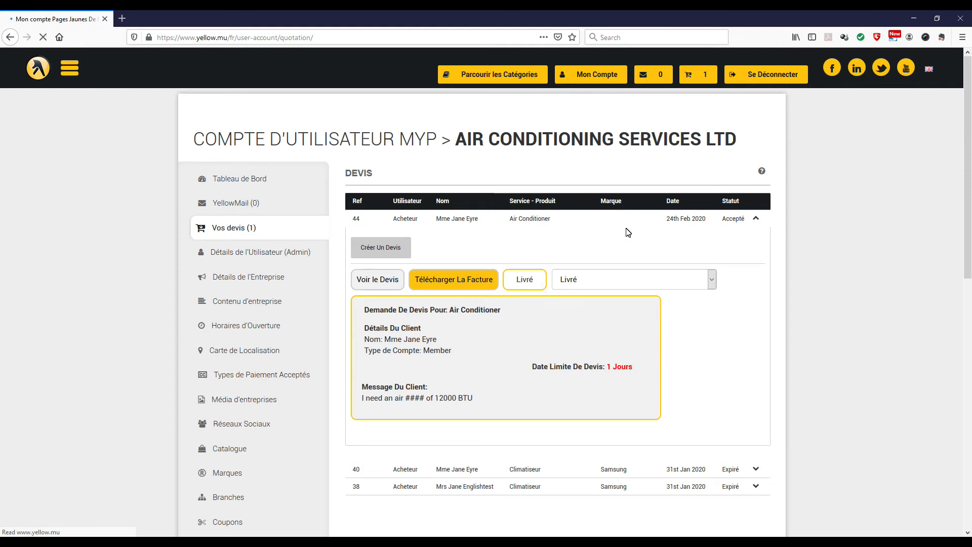
left_click(521, 223)
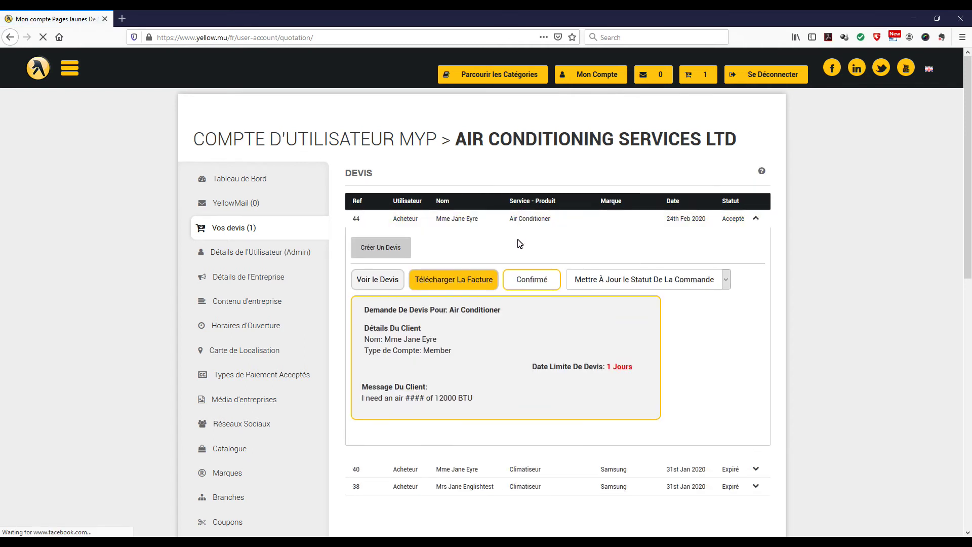